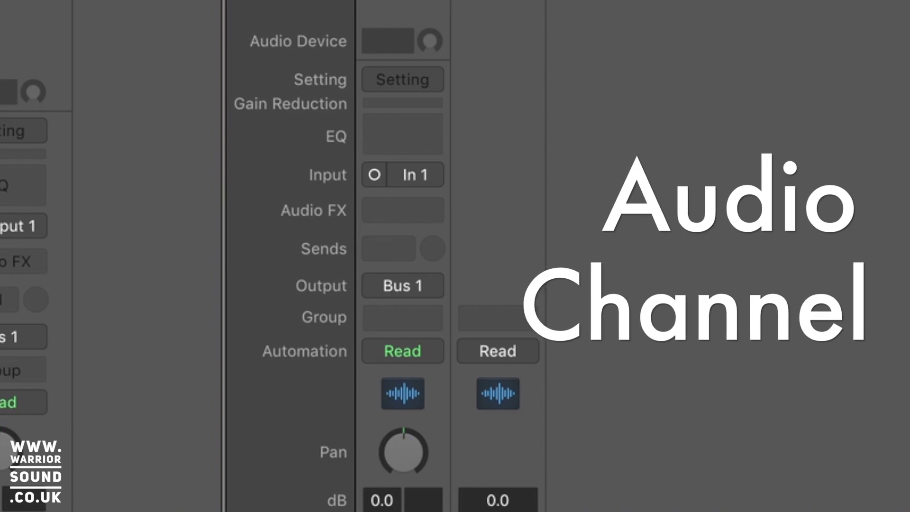
Insert the mono Q-Capture plug-in on the Audio 1 channel's audio FX.
click(445, 437)
click(420, 214)
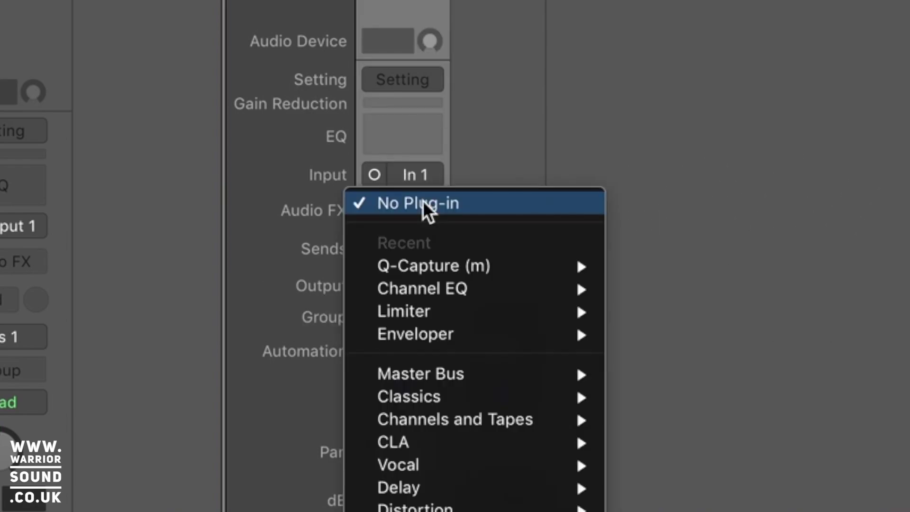
mouse_move(520, 266)
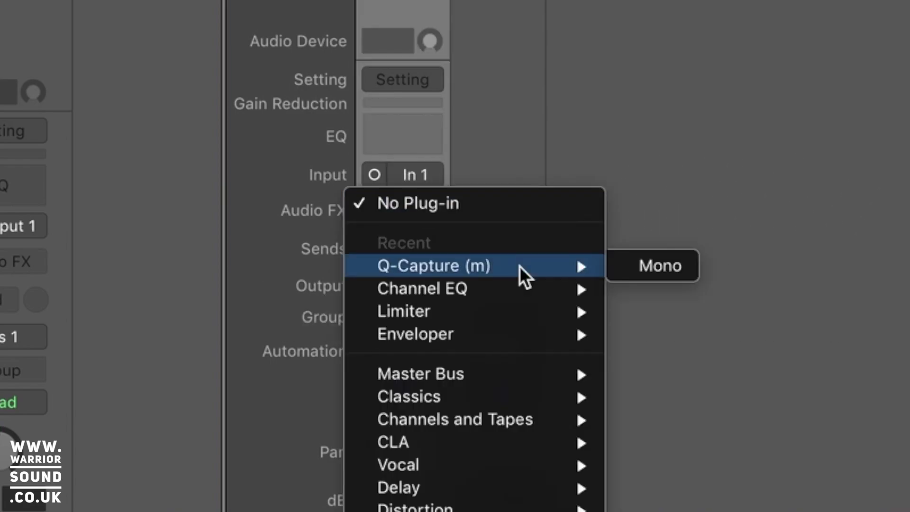
click(647, 266)
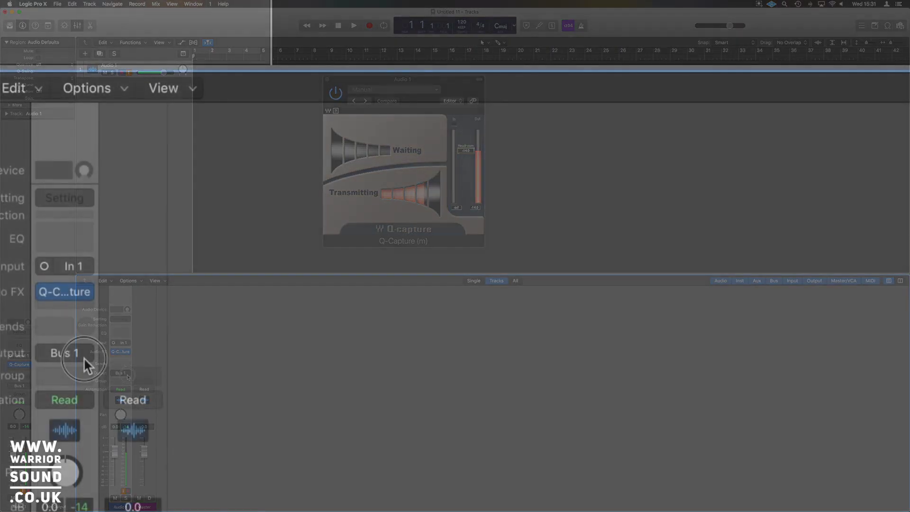
Route Audio 1's output to Bus 1, creating the Aux 1 channel, and mute Audio 1.
click(122, 374)
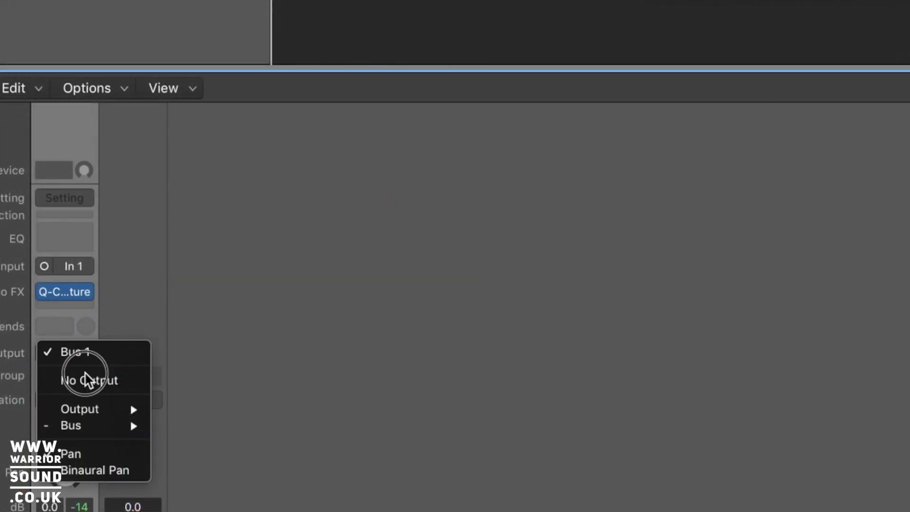
click(132, 399)
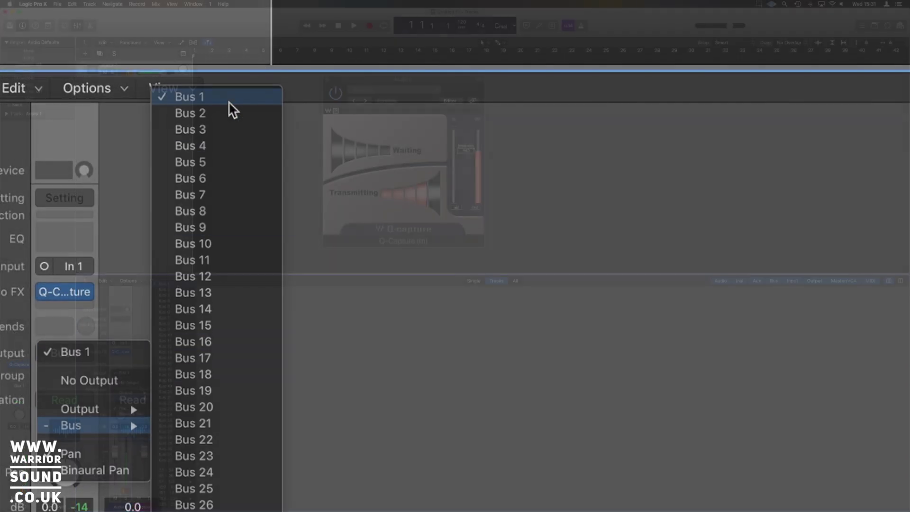
click(228, 100)
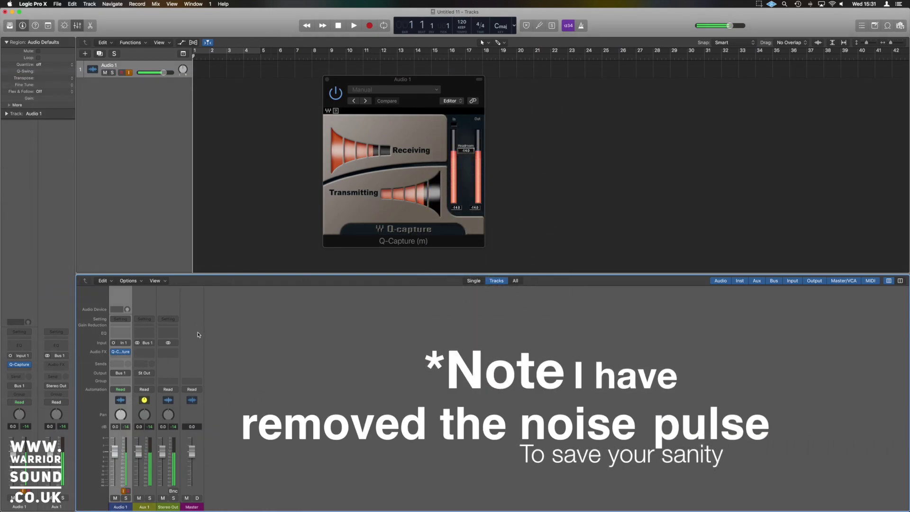
click(115, 498)
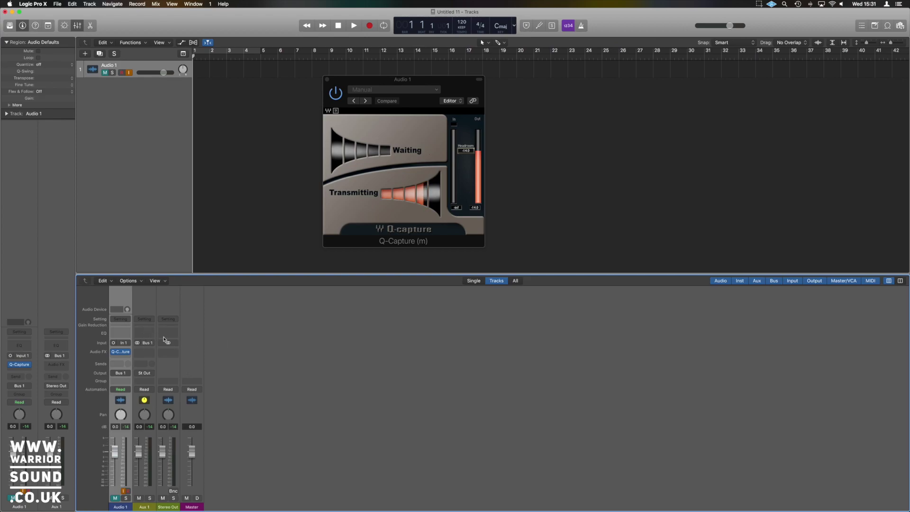
Add Channel EQ then a stereo Q-Clone on Aux 1, arranging both windows beside Q-Capture.
double_click(148, 334)
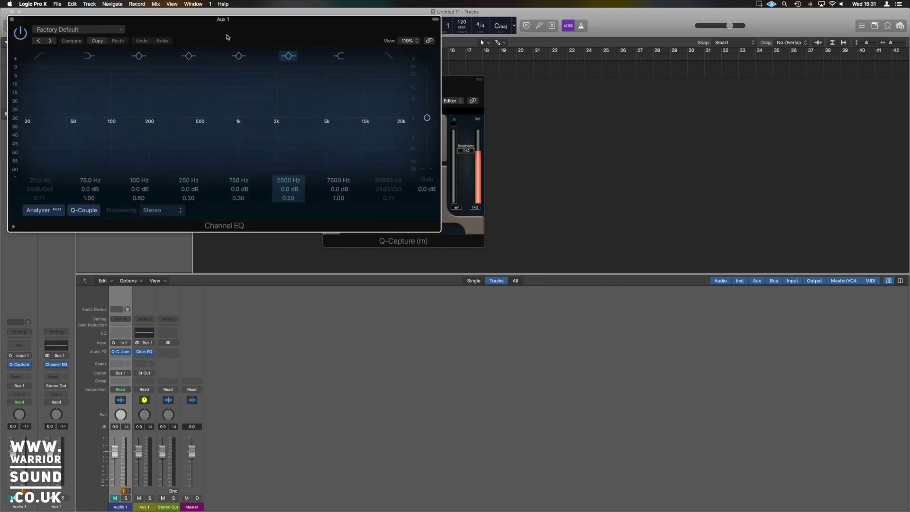
drag(226, 35, 692, 71)
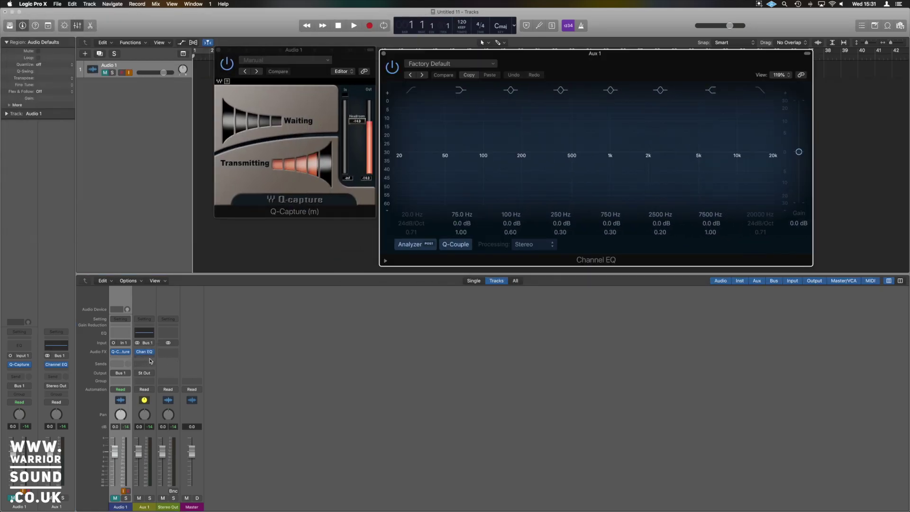
click(146, 357)
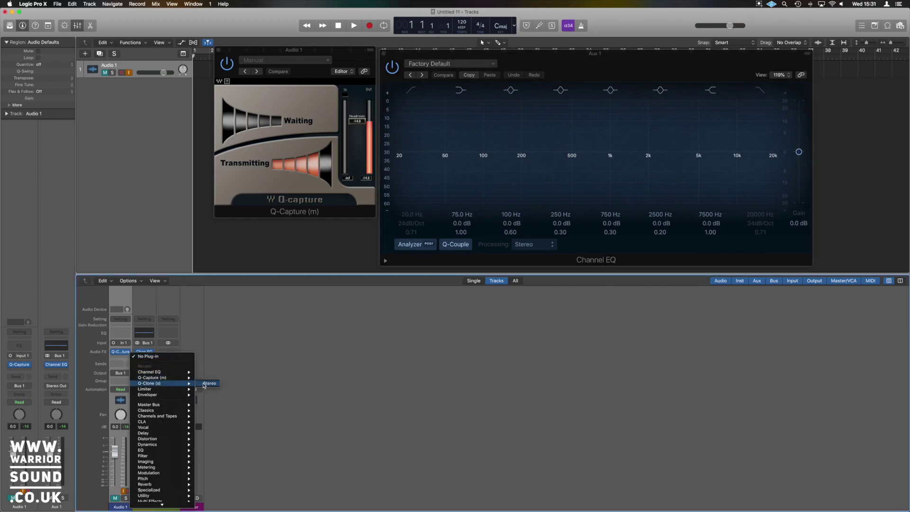
click(204, 386)
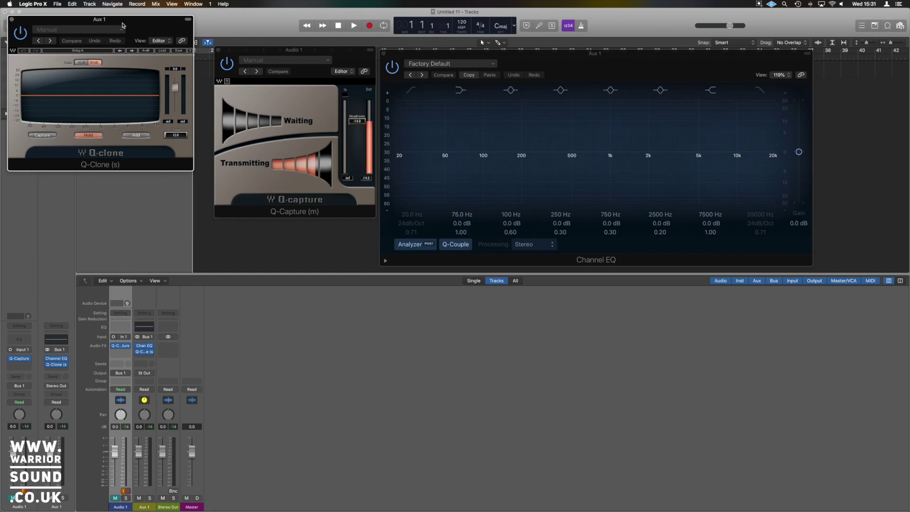
mouse_move(122, 25)
mouse_down()
mouse_move(249, 180)
mouse_move(313, 231)
mouse_up()
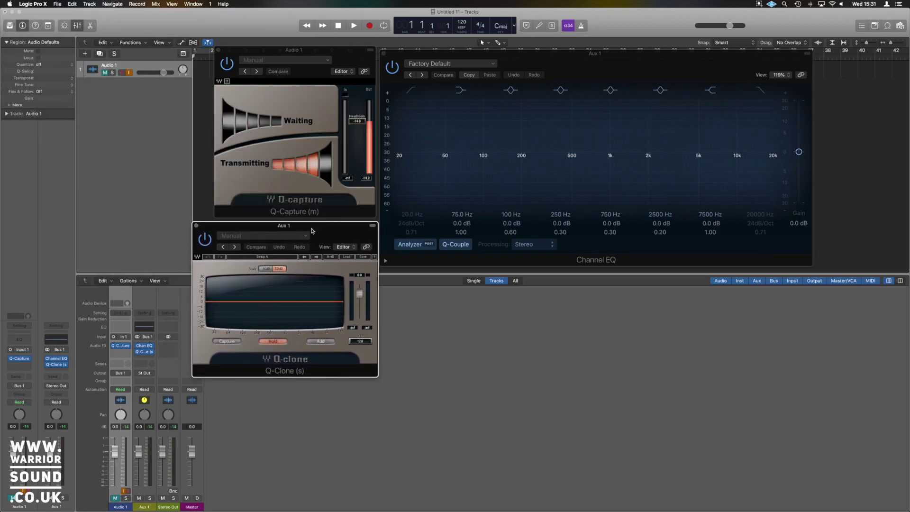
Start Q-Clone capturing, then cut about 5 dB at 740 Hz and boost 9.5 dB near 360 Hz.
click(228, 342)
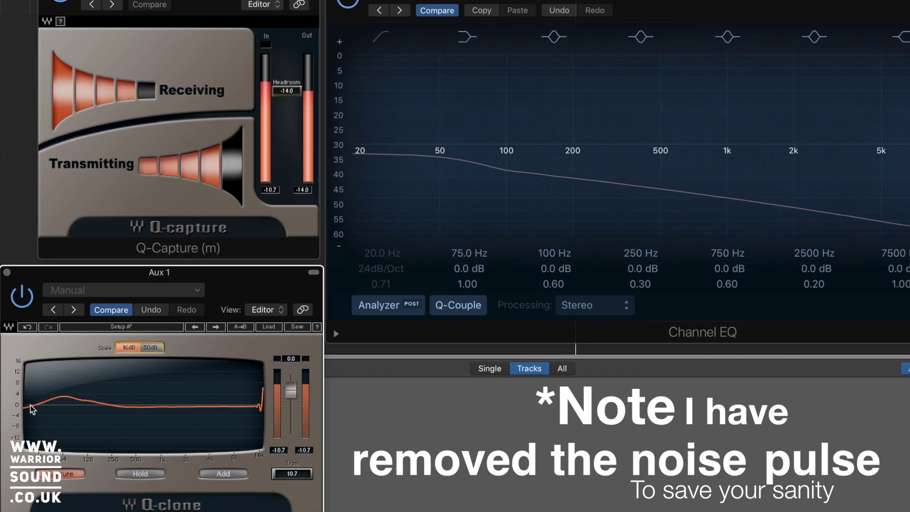
click(21, 302)
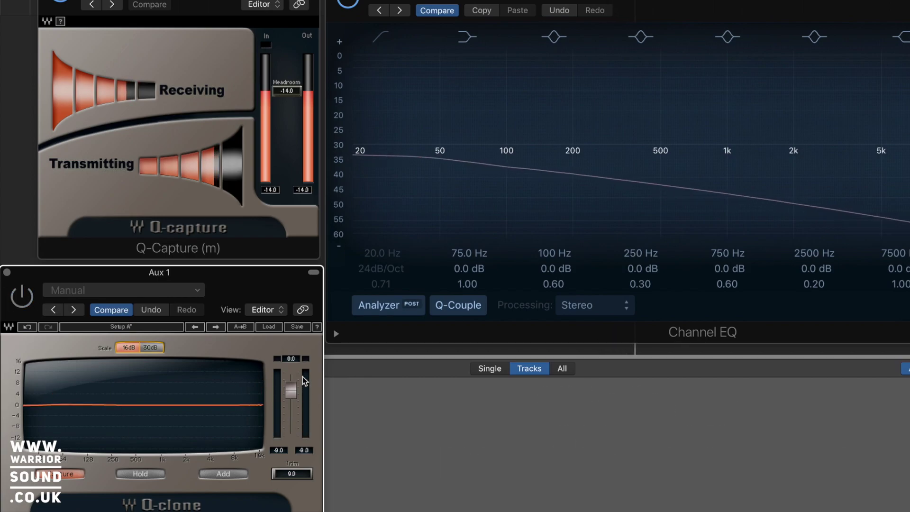
mouse_move(702, 158)
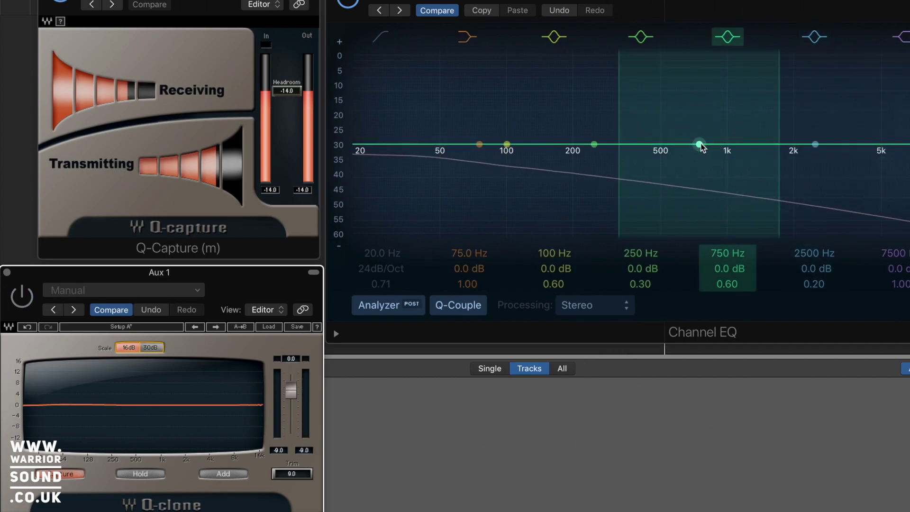
mouse_move(701, 157)
mouse_down()
mouse_move(696, 151)
mouse_move(696, 166)
mouse_up()
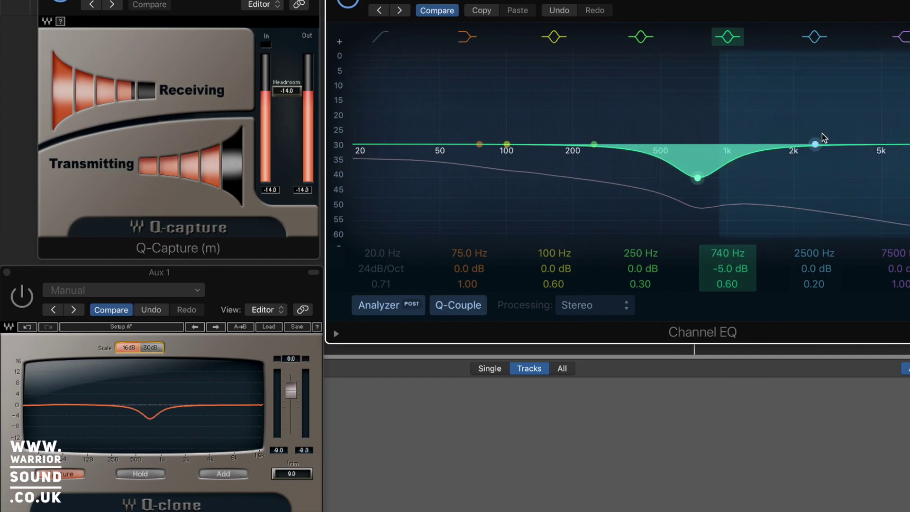
mouse_move(815, 145)
mouse_down()
mouse_move(805, 113)
mouse_move(812, 102)
mouse_move(808, 143)
mouse_up()
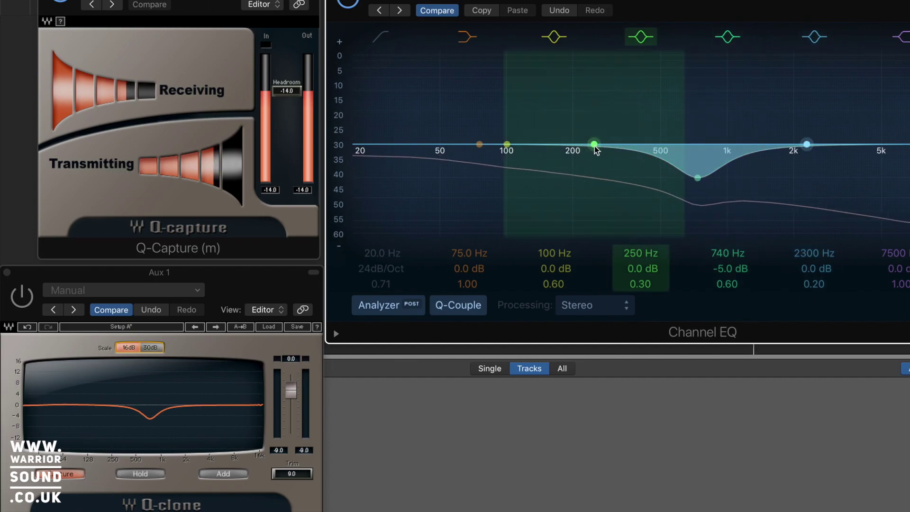
drag(594, 144, 629, 92)
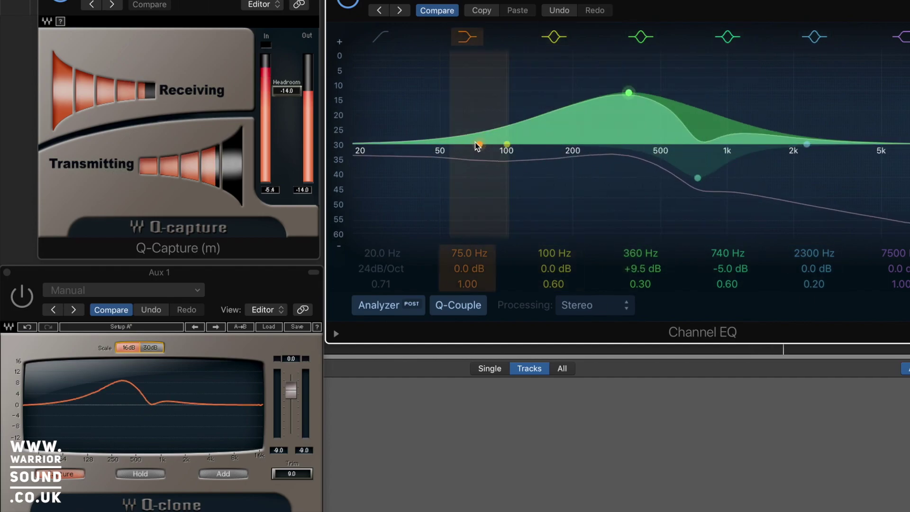
Reshape the EQ bands: low shelf to 215 Hz, 8 dB at 740 Hz, Q 0.84, then 255 Hz back to 0 dB.
drag(472, 150, 574, 132)
drag(628, 95, 597, 186)
mouse_move(698, 178)
mouse_down()
mouse_move(702, 98)
mouse_move(702, 144)
mouse_up()
drag(580, 126, 571, 145)
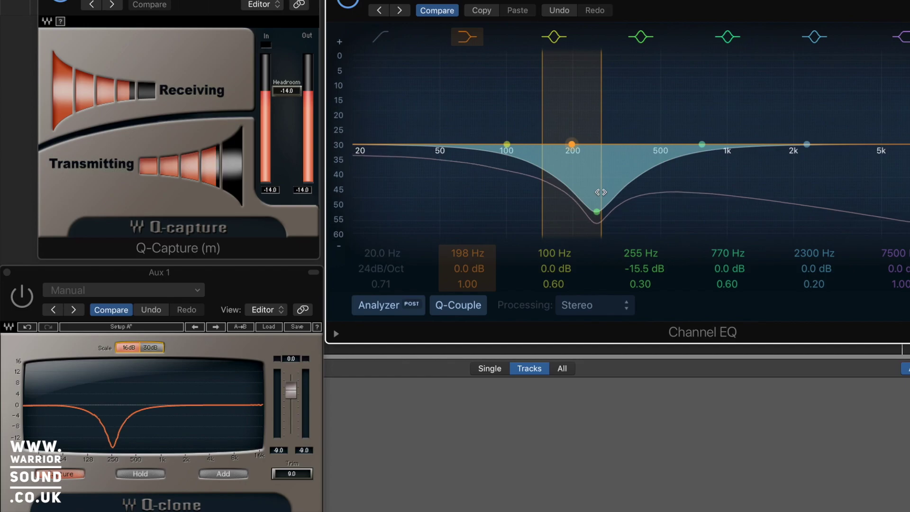
drag(588, 213, 480, 144)
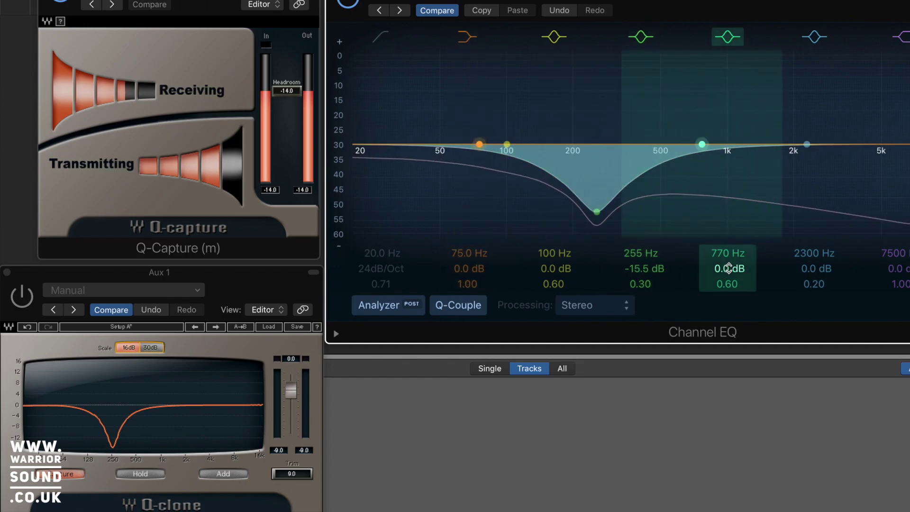
alt+click(730, 268)
alt+click(638, 269)
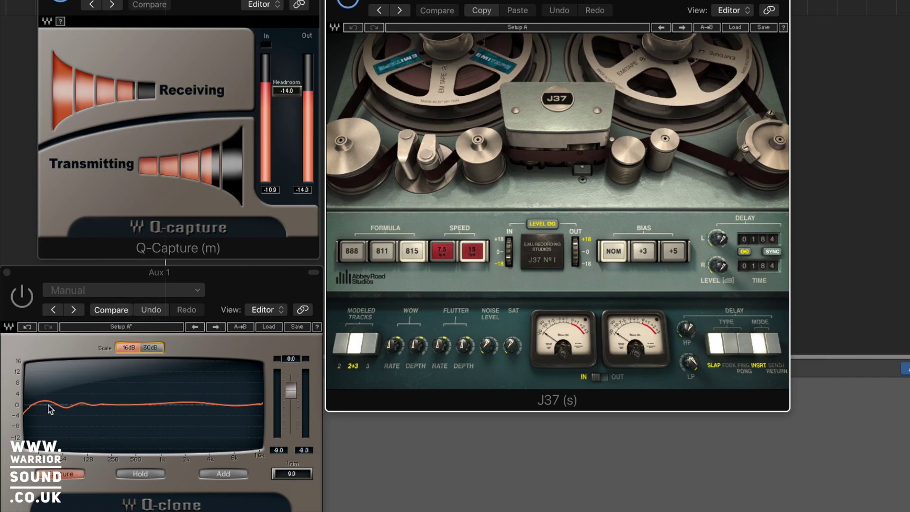
Audition J37 tape formulas 811, 888 and 815 and a speed change, finishing on formula 888.
click(384, 252)
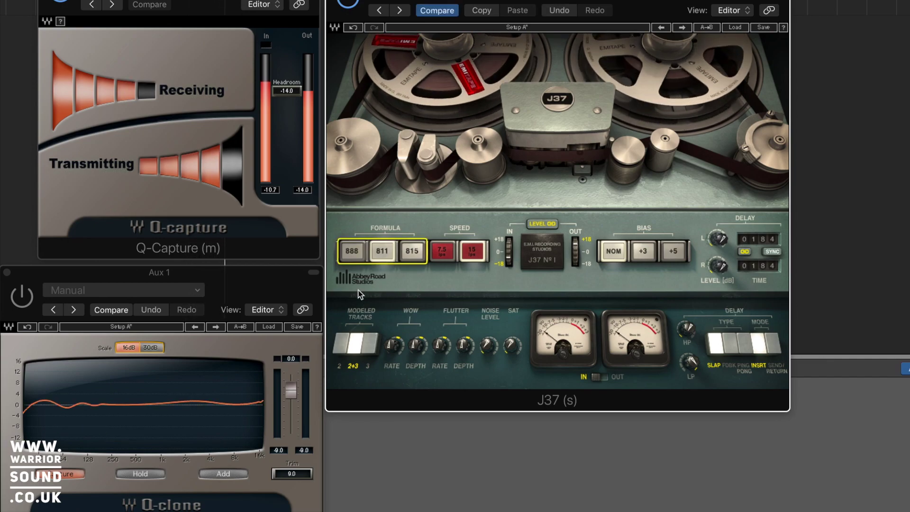
click(350, 256)
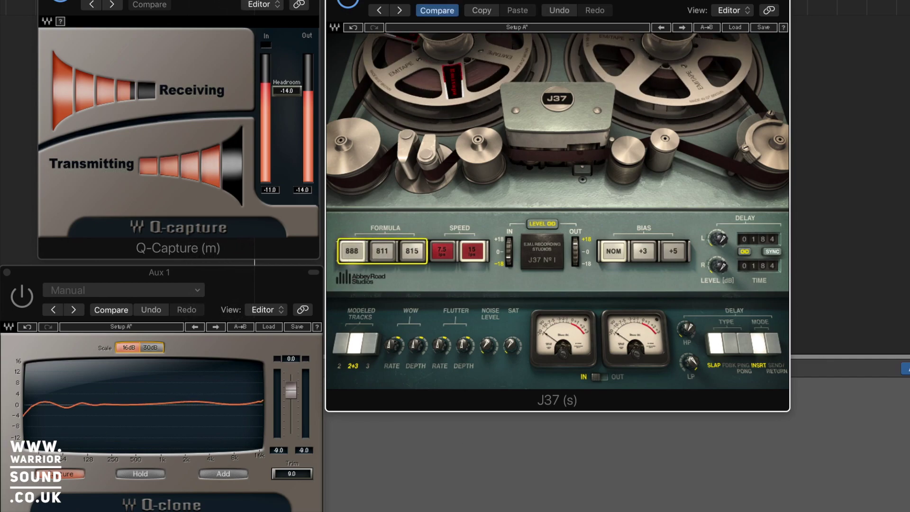
click(414, 253)
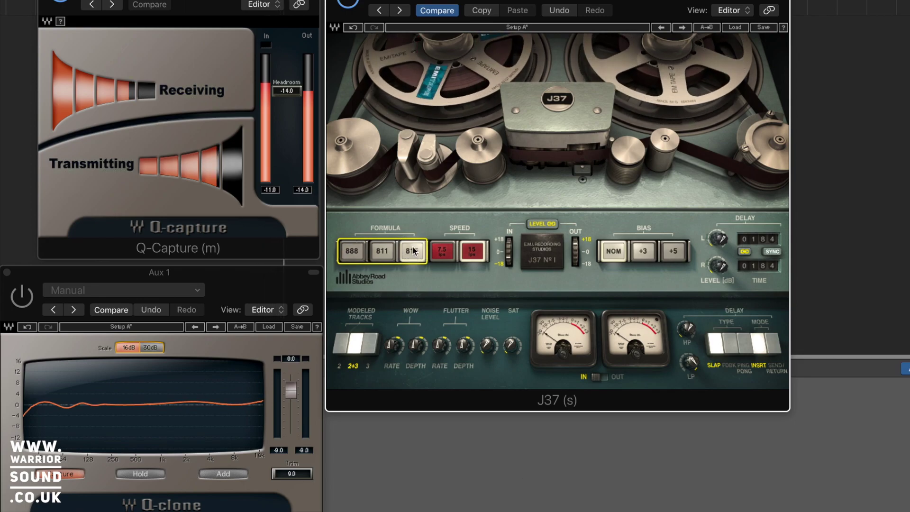
click(440, 255)
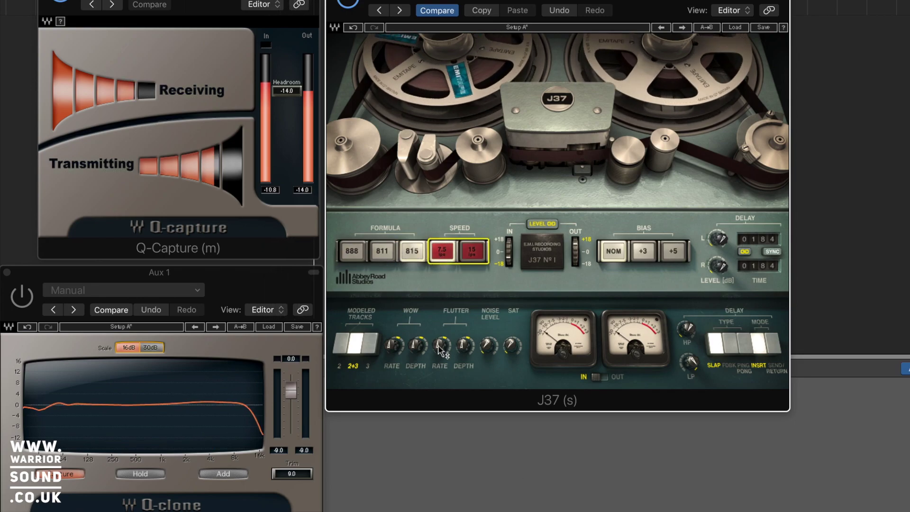
click(382, 253)
click(353, 252)
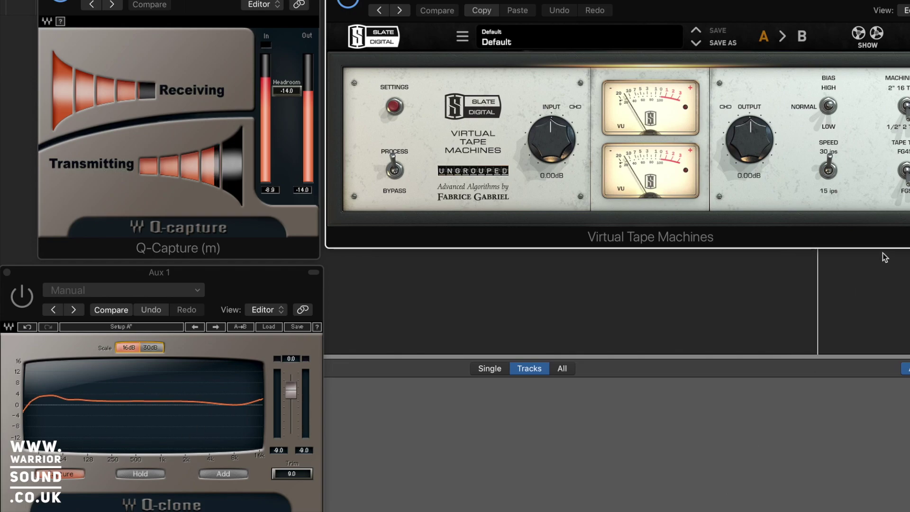
Flip the Virtual Tape Machines tape type several times and set the tape speed to 15 ips.
click(906, 172)
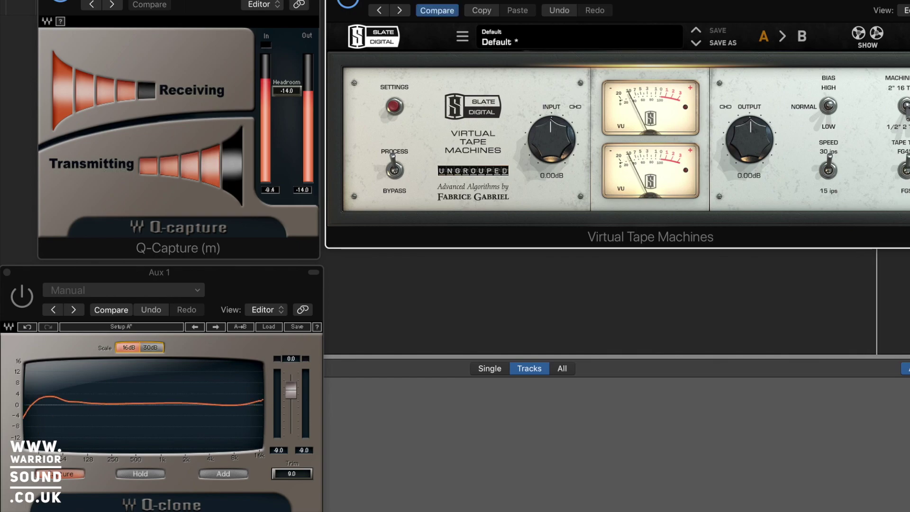
click(906, 171)
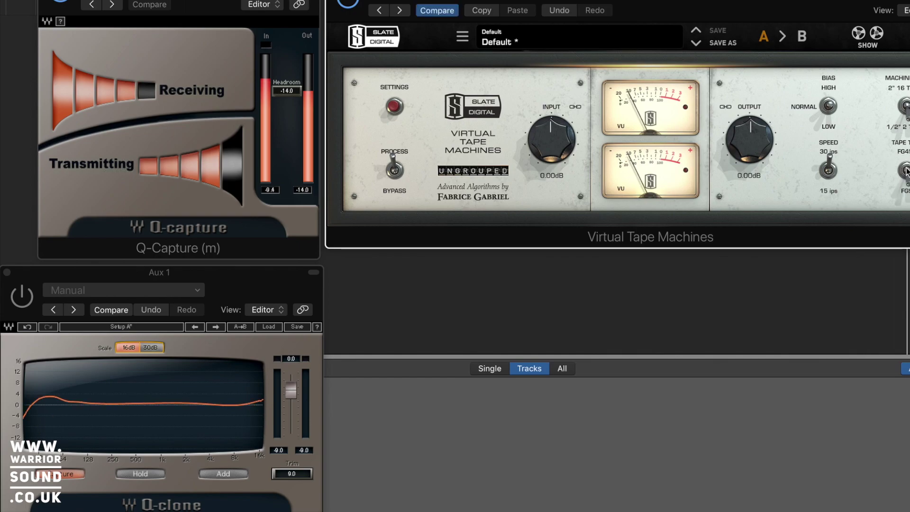
click(906, 172)
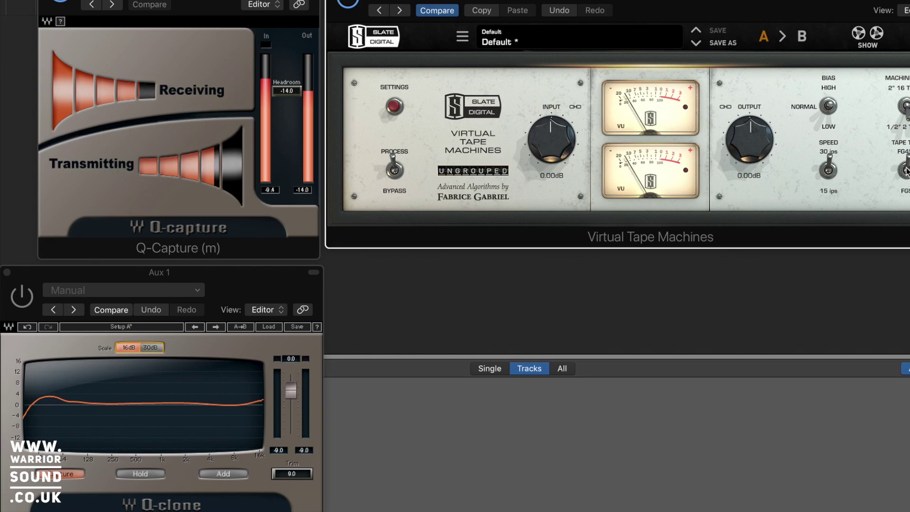
click(829, 171)
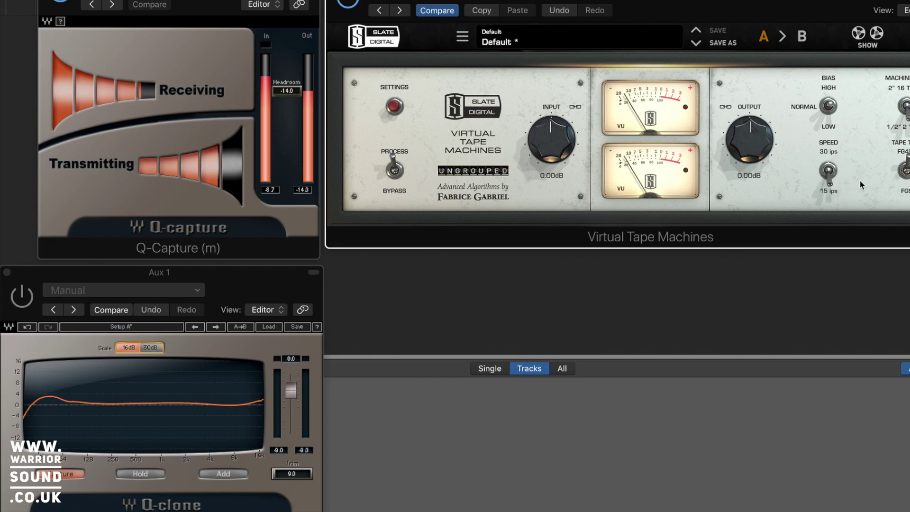
click(906, 172)
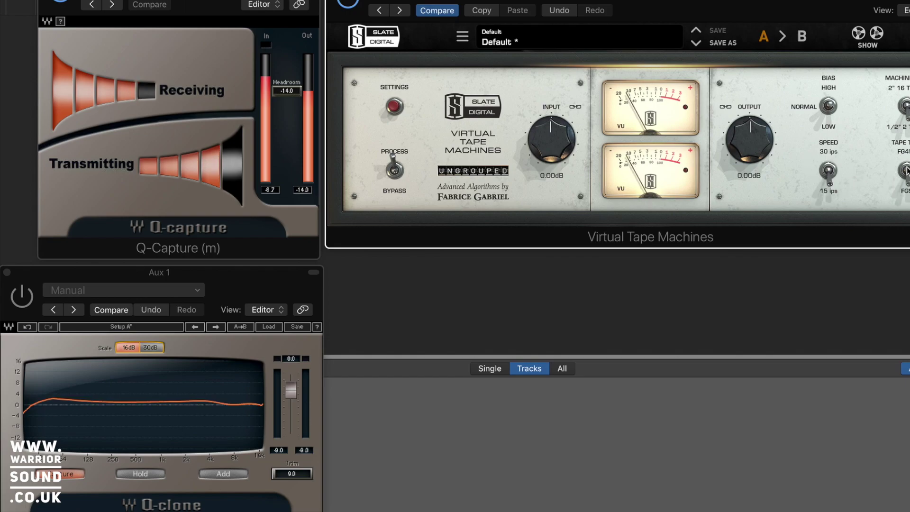
click(907, 170)
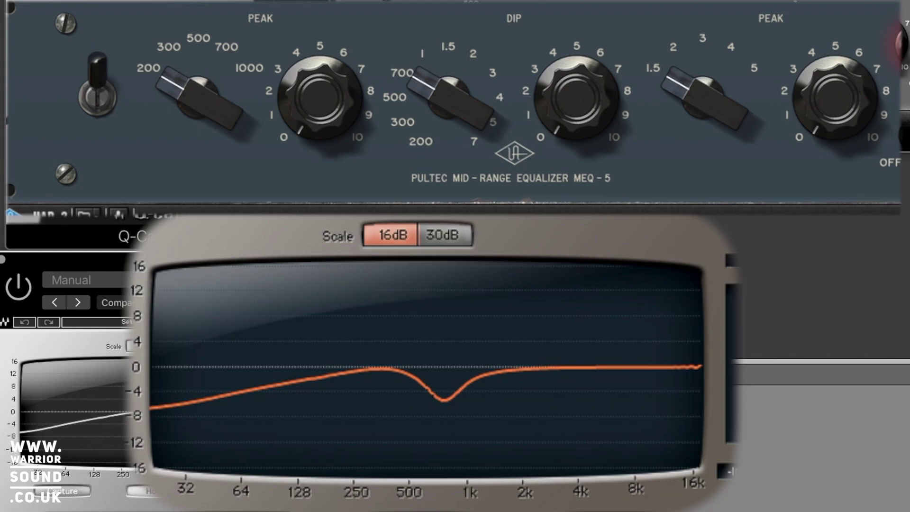
Set the MEQ-5 dip and high peak frequencies to 2 kHz, then fine-tune the dip and peak gains.
drag(459, 106, 459, 37)
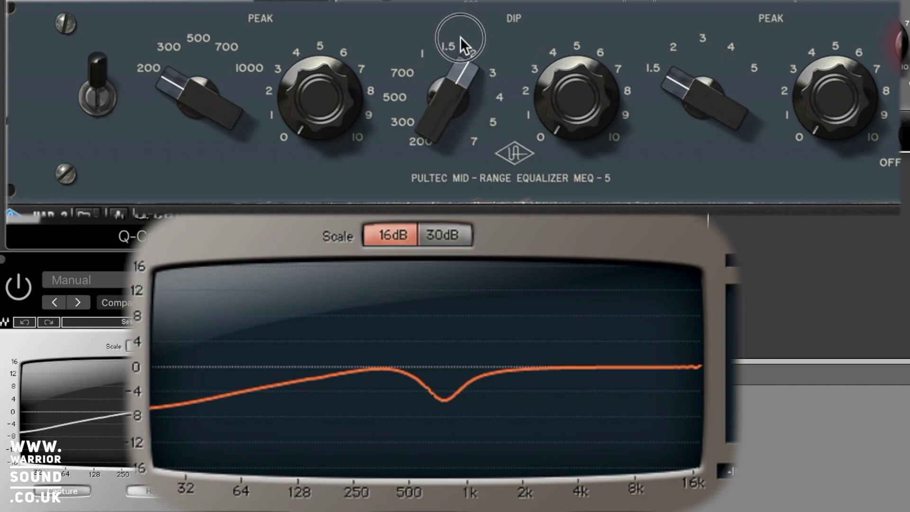
click(701, 50)
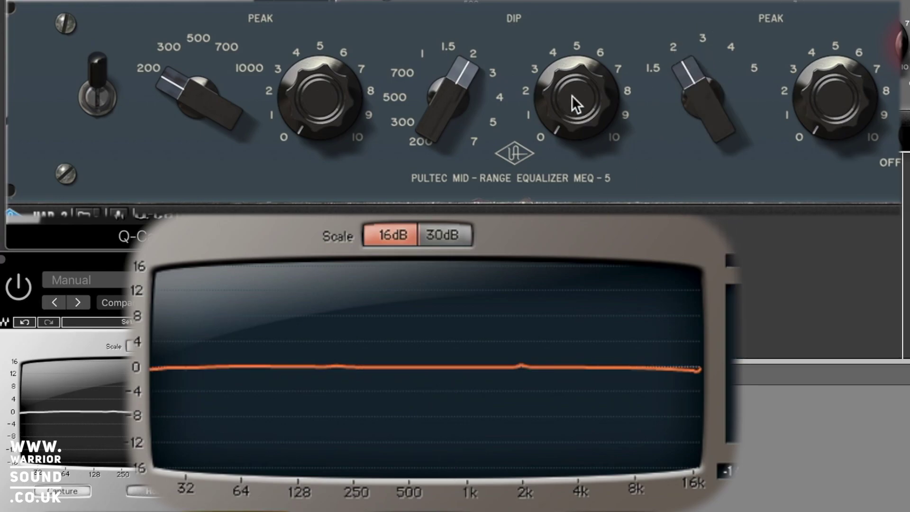
drag(580, 117, 582, 1)
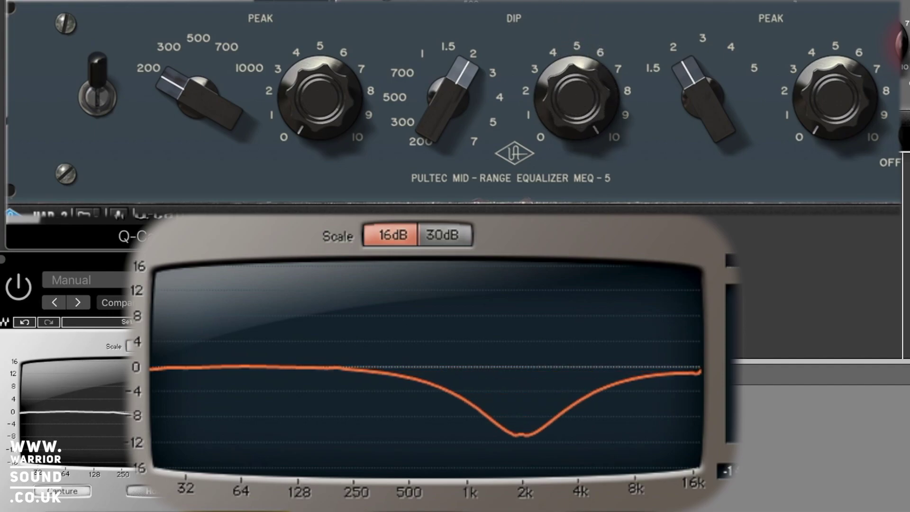
drag(818, 97, 818, 47)
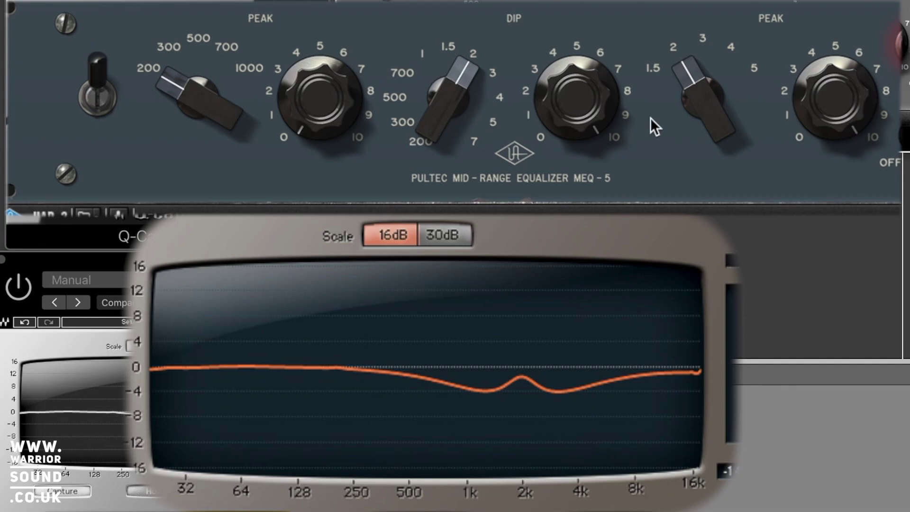
drag(577, 127, 577, 201)
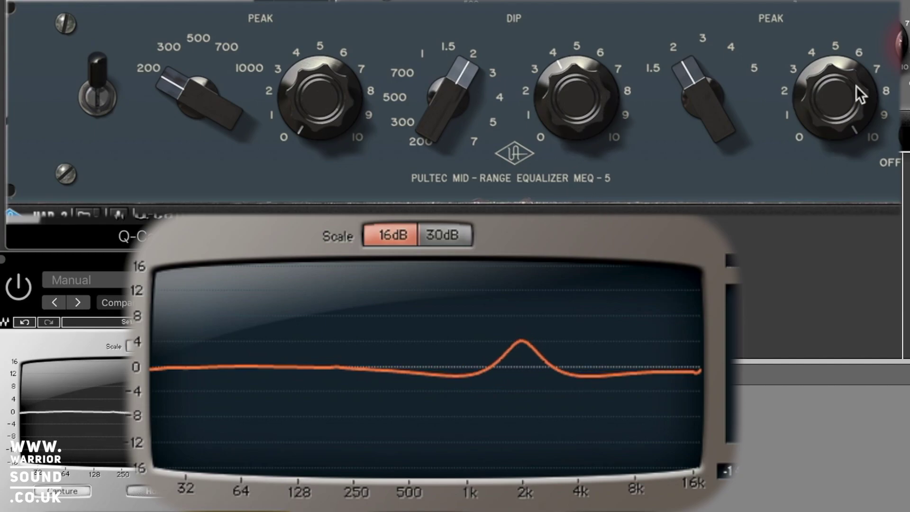
drag(856, 86, 849, 169)
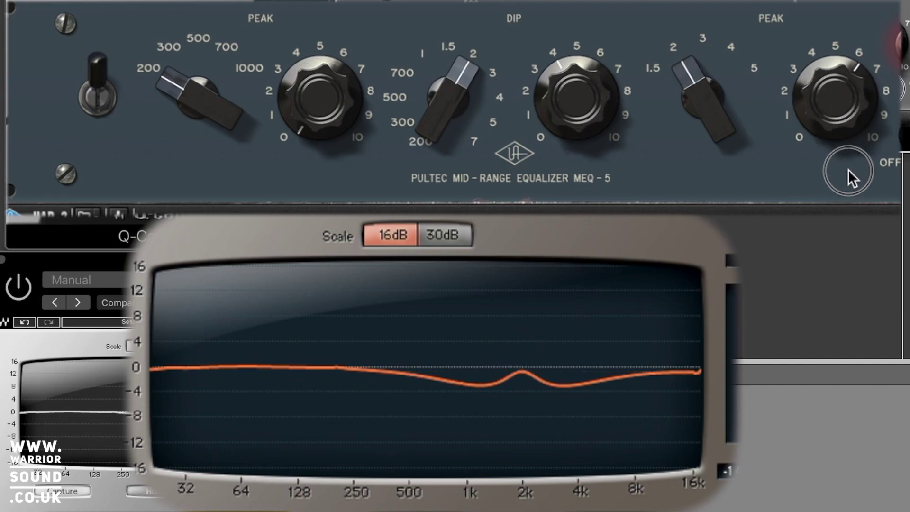